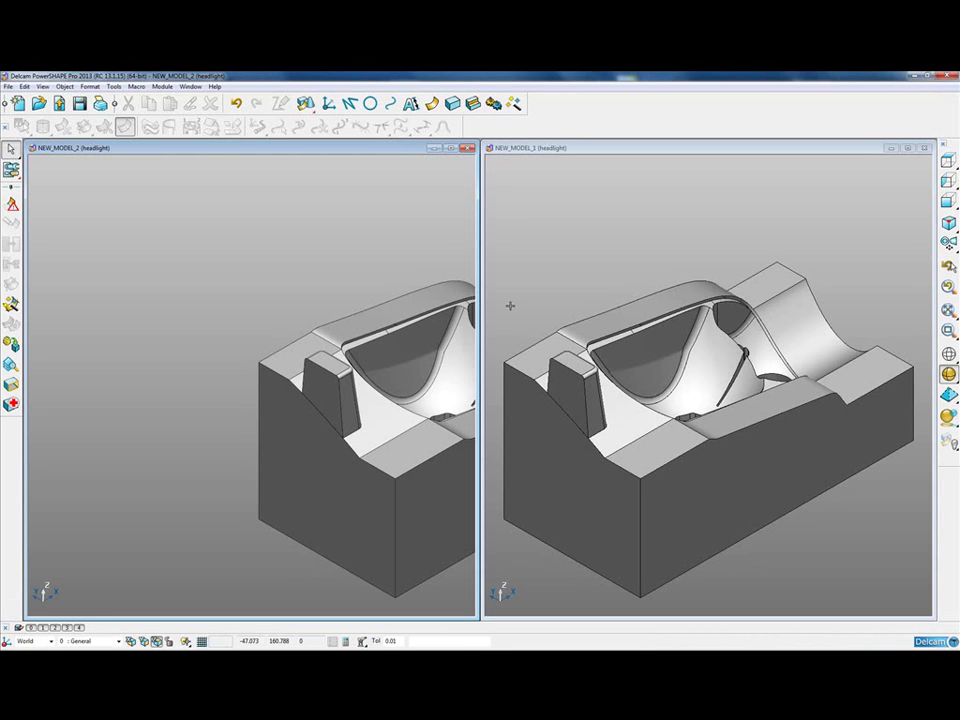
- Compare the two headlight models by bringing both windows to a similar close-up of the curved reflector rim and round pocket
{"action": "middle_click_drag", "start_coordinate": [394, 268], "coordinate": [220, 240], "text": "shift"}
{"action": "middle_click_drag", "start_coordinate": [771, 366], "coordinate": [765, 349], "text": "shift"}
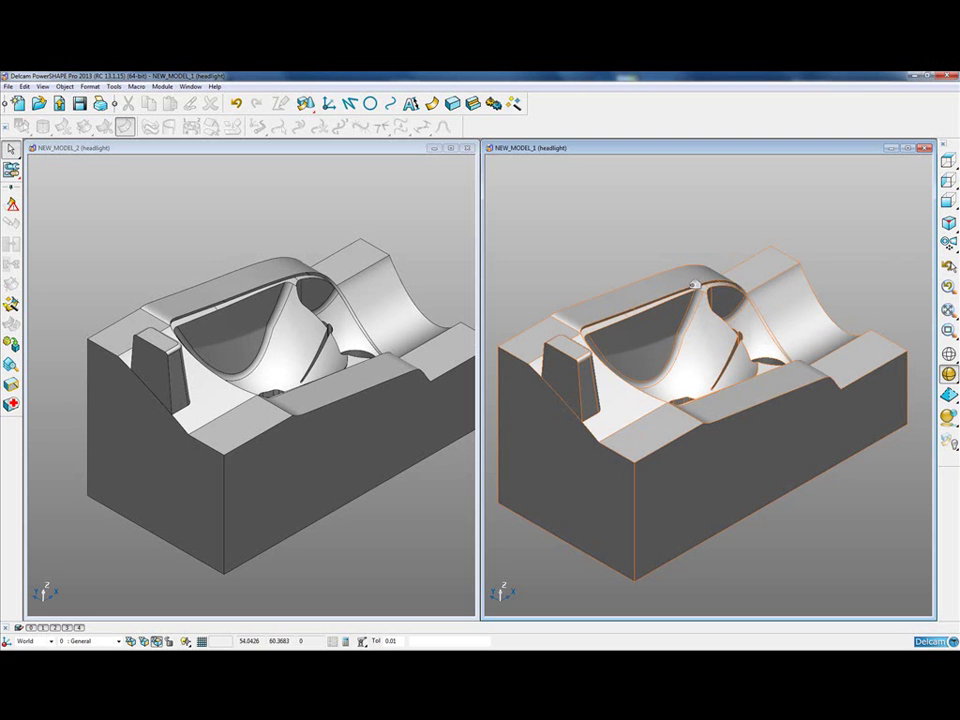
{"action": "middle_click_drag", "start_coordinate": [381, 444], "coordinate": [228, 228]}
{"action": "scroll", "coordinate": [322, 446], "scroll_direction": "up", "scroll_amount": 2}
{"action": "scroll", "coordinate": [322, 446], "scroll_direction": "up", "scroll_amount": 3}
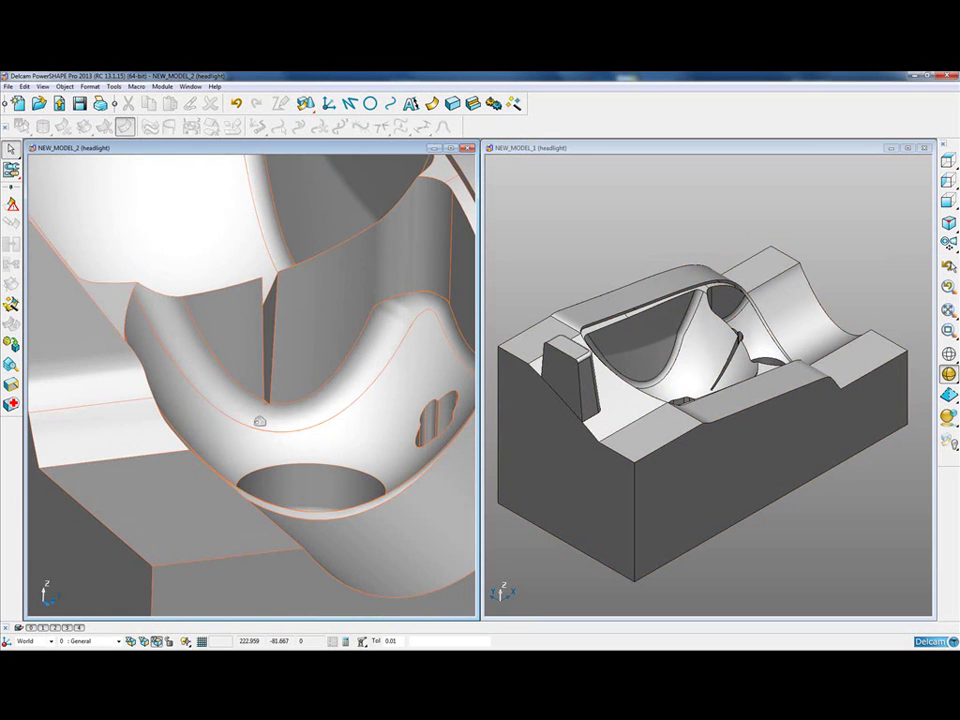
{"action": "middle_click_drag", "start_coordinate": [676, 482], "coordinate": [733, 386]}
{"action": "middle_click_drag", "start_coordinate": [689, 349], "coordinate": [848, 536], "text": "ctrl+shift"}
{"action": "scroll", "coordinate": [851, 509], "scroll_direction": "up", "scroll_amount": 2}
{"action": "scroll", "coordinate": [816, 484], "scroll_direction": "up", "scroll_amount": 3}
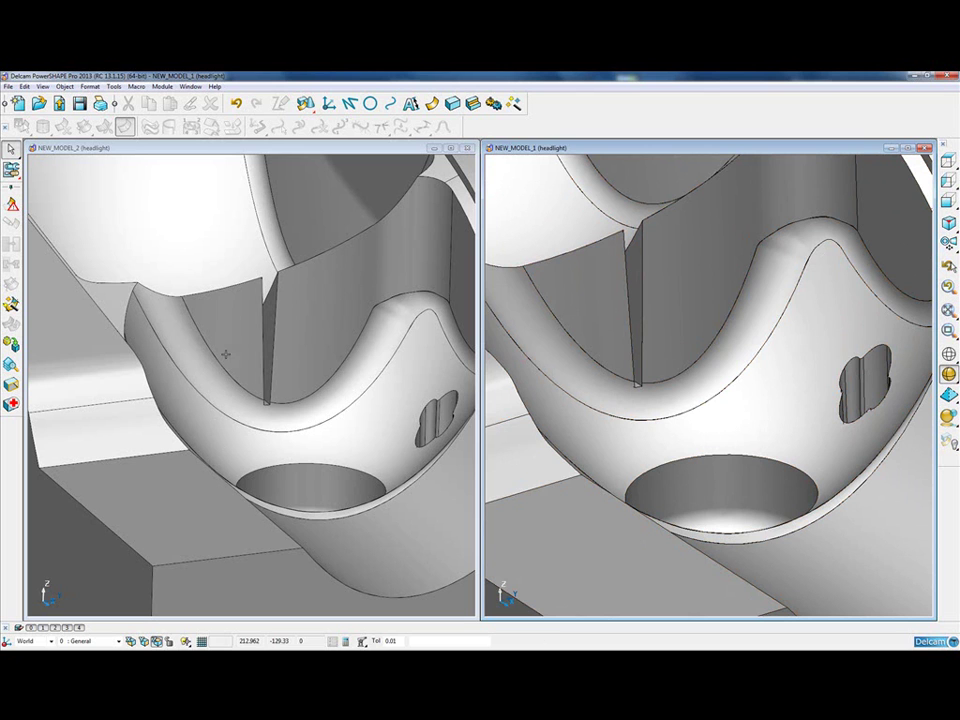
- Examine the shading along the upper edge of the curved rim beside the narrow slot in NEW_MODEL_2
{"action": "middle_click_drag", "start_coordinate": [189, 336], "coordinate": [274, 439], "text": "ctrl+shift"}
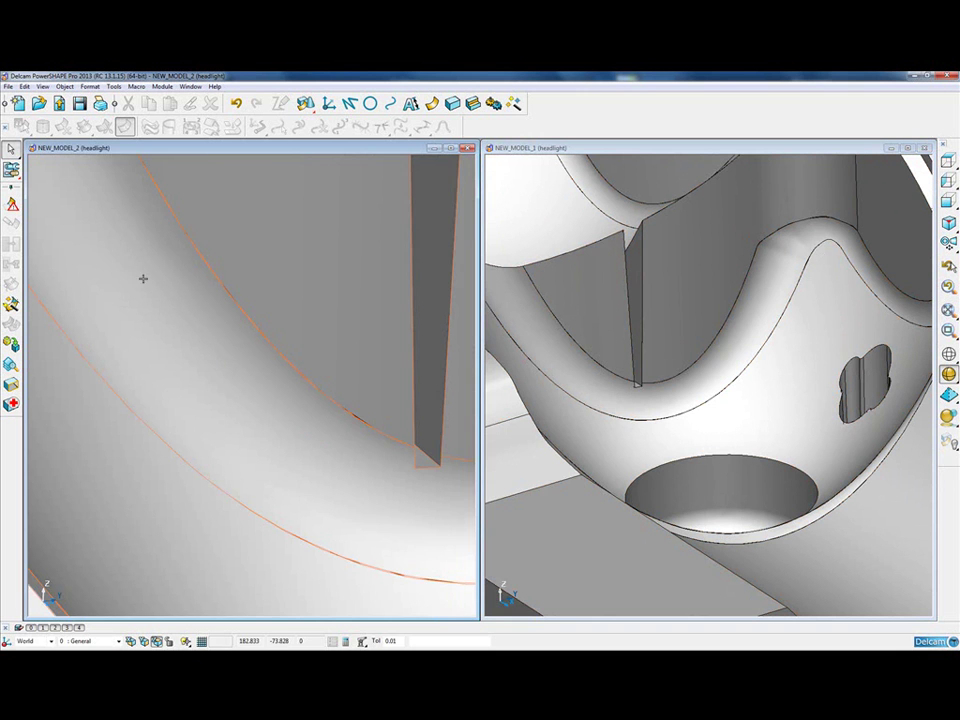
{"action": "middle_click_drag", "start_coordinate": [143, 278], "coordinate": [256, 434], "text": "ctrl+shift"}
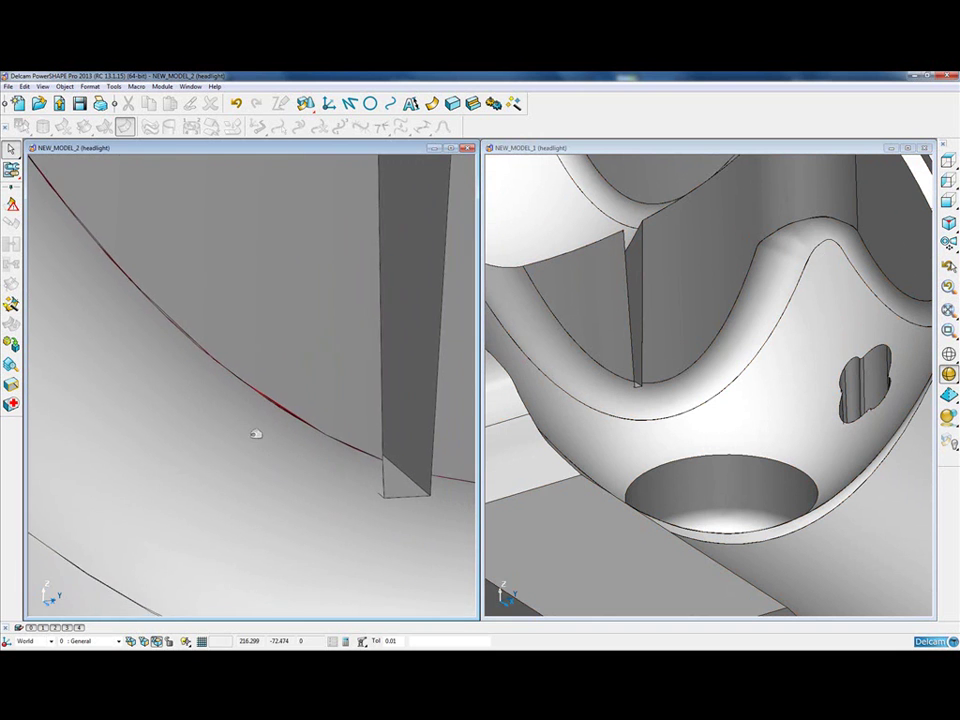
{"action": "middle_click_drag", "start_coordinate": [306, 471], "coordinate": [315, 422], "text": "shift"}
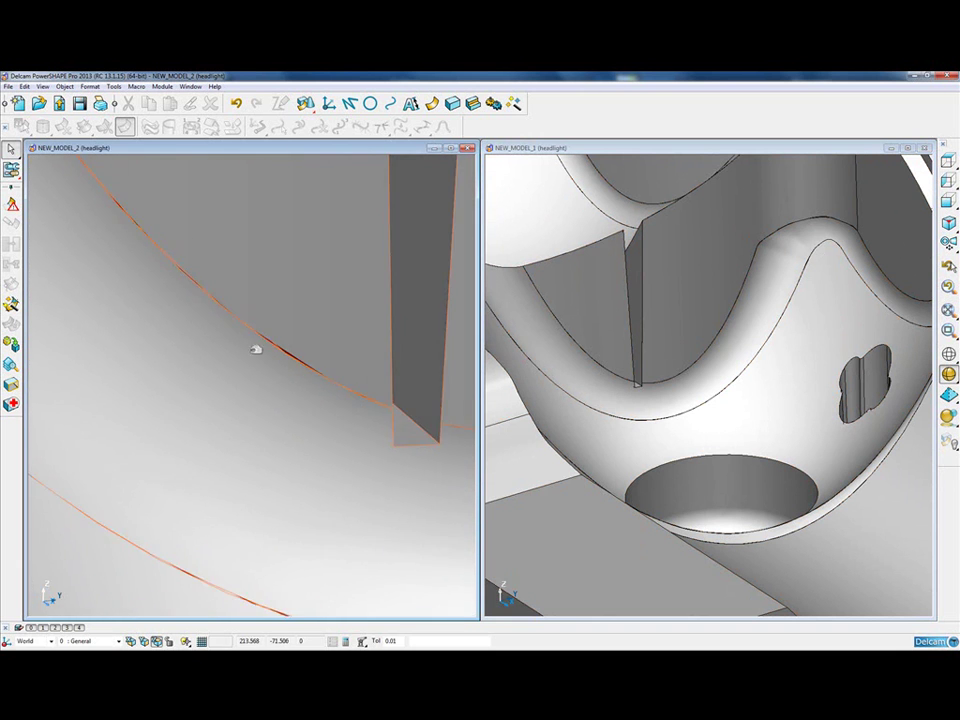
{"action": "scroll", "coordinate": [405, 465], "scroll_direction": "up", "scroll_amount": 2}
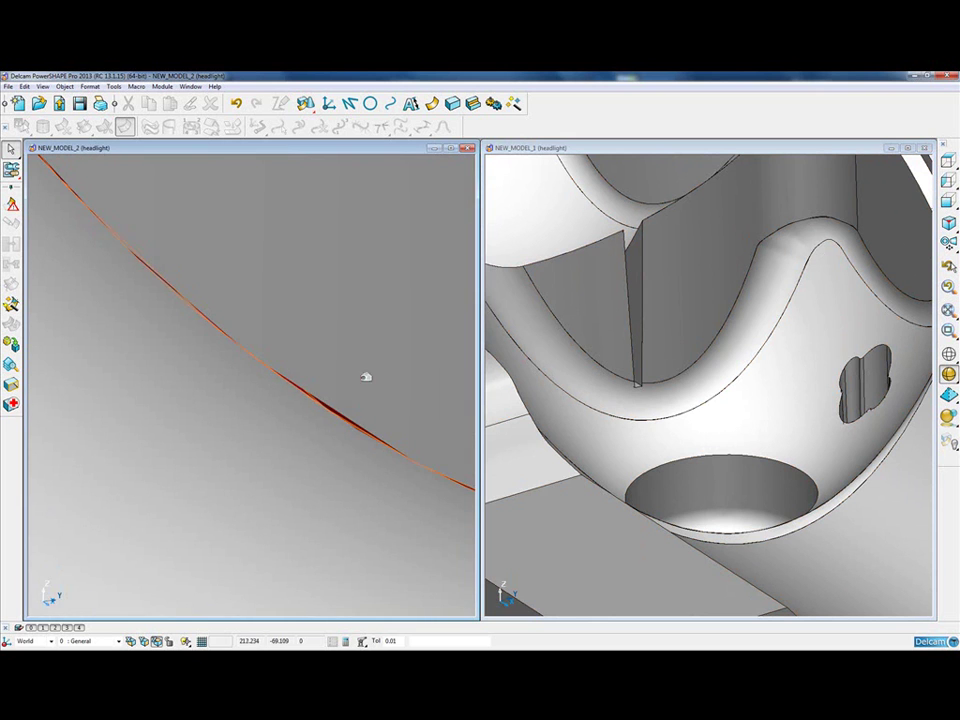
{"action": "scroll", "coordinate": [364, 382], "scroll_direction": "down", "scroll_amount": 1}
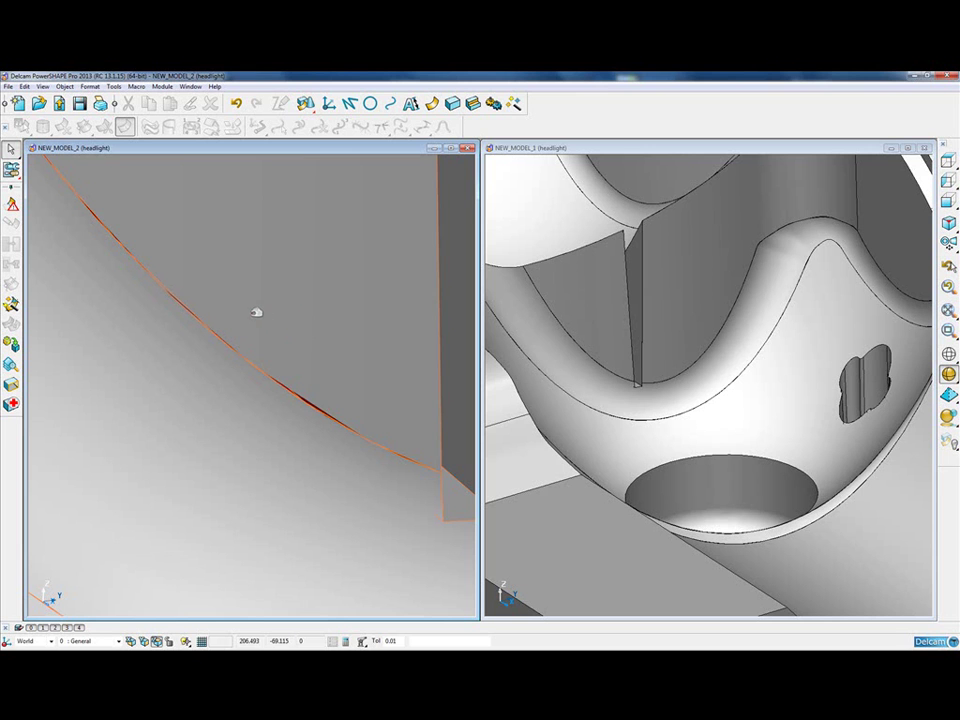
- Select the NEW_MODEL_2 solid, set the solids shading algorithm to Whole solid in the options, and force regeneration of its triangles
{"action": "left_click", "coordinate": [204, 210]}
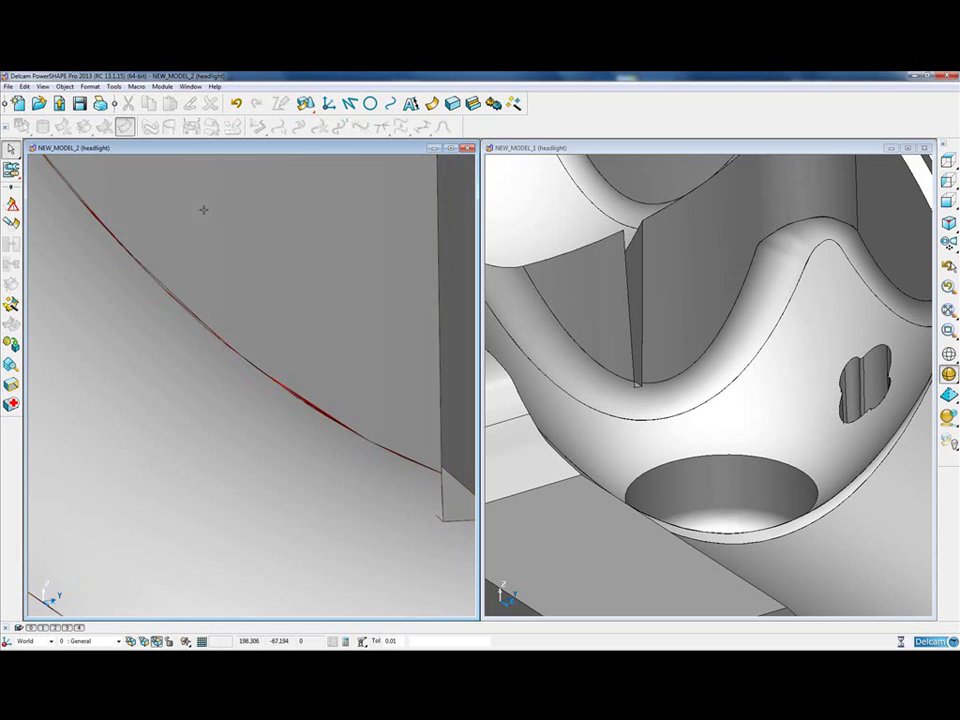
{"action": "left_click", "coordinate": [203, 209]}
{"action": "left_click", "coordinate": [113, 86]}
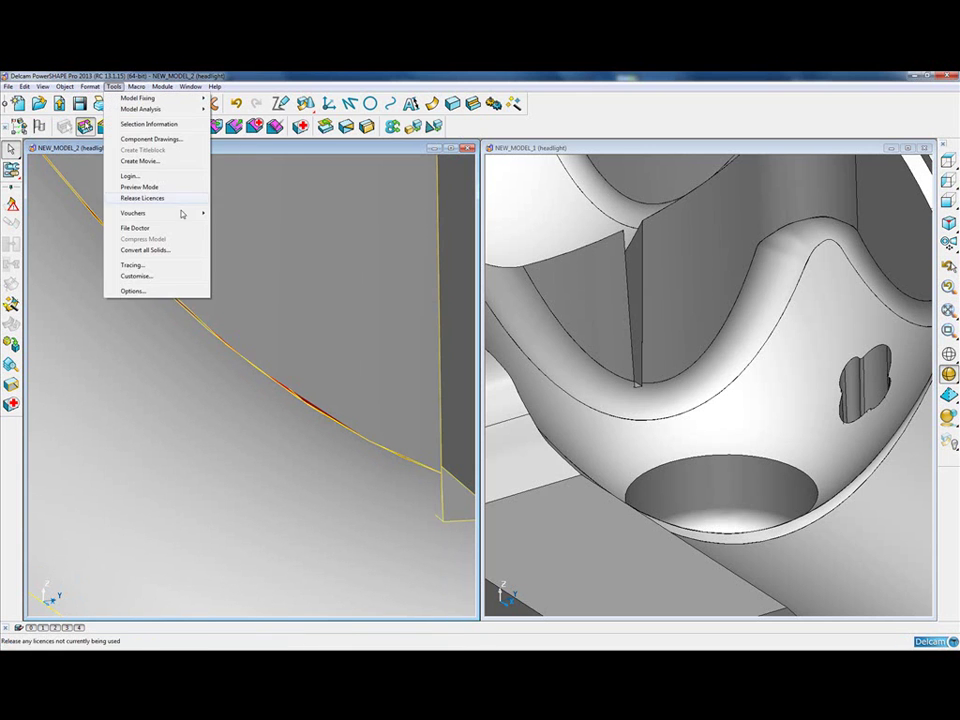
{"action": "left_click", "coordinate": [151, 292]}
{"action": "mouse_move", "coordinate": [439, 87]}
{"action": "left_mouse_down"}
{"action": "mouse_move", "coordinate": [257, 118]}
{"action": "mouse_move", "coordinate": [371, 93]}
{"action": "mouse_move", "coordinate": [442, 91]}
{"action": "left_mouse_up"}
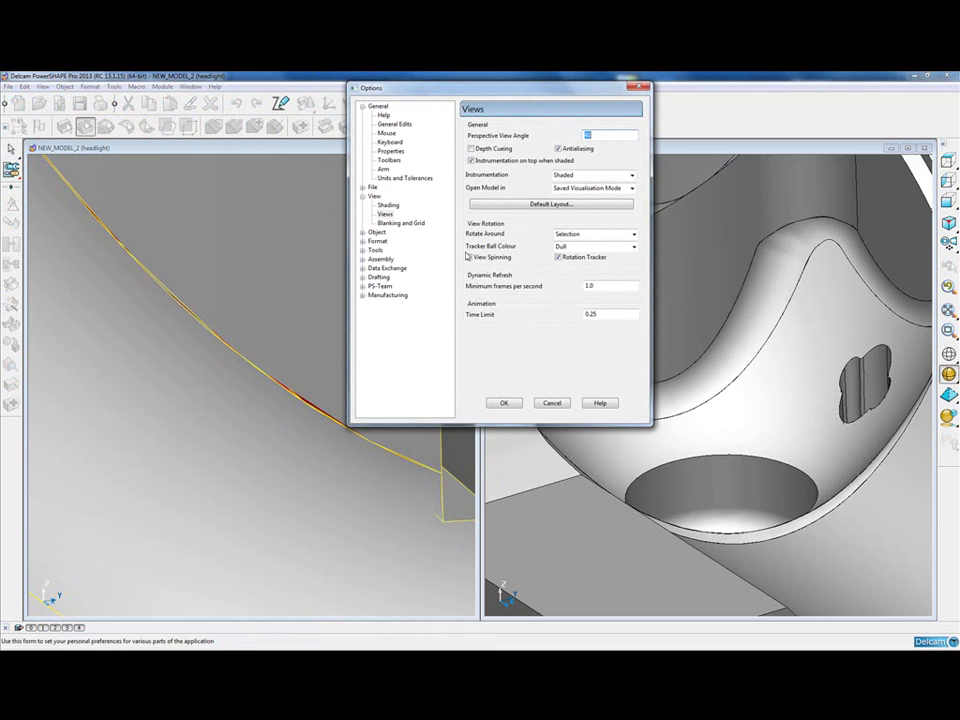
{"action": "left_click", "coordinate": [389, 205]}
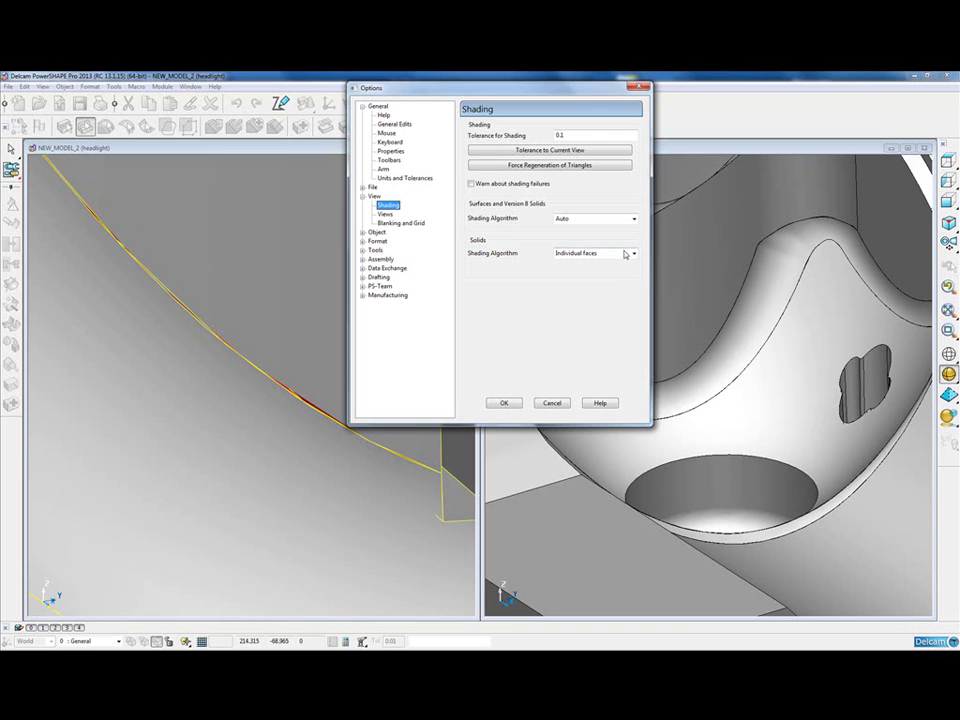
{"action": "left_click", "coordinate": [626, 253]}
{"action": "left_click", "coordinate": [615, 262]}
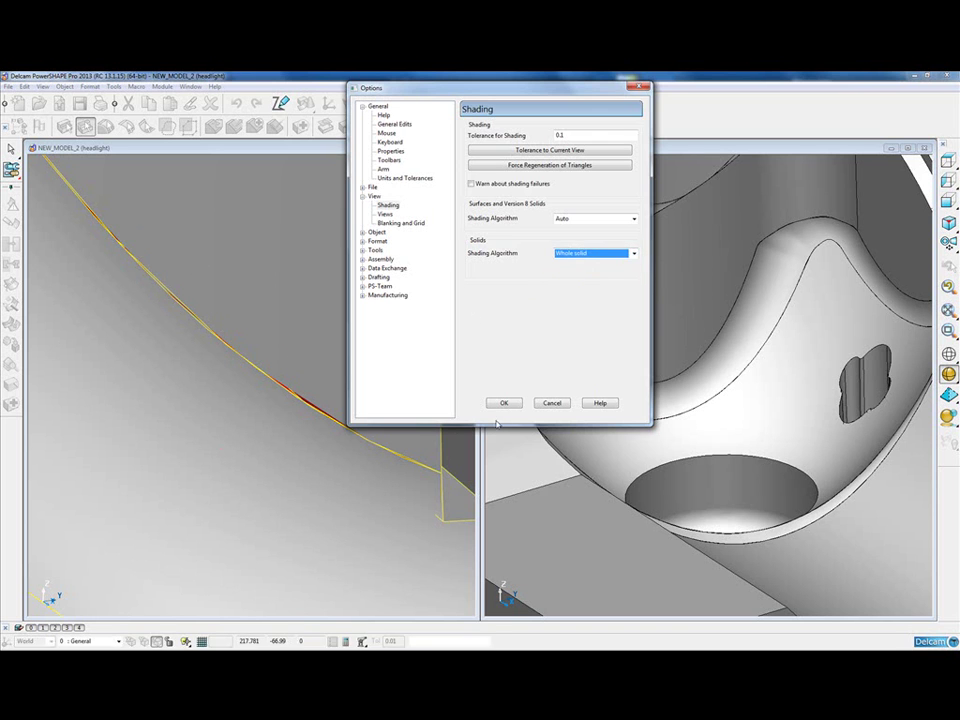
{"action": "left_click", "coordinate": [524, 168]}
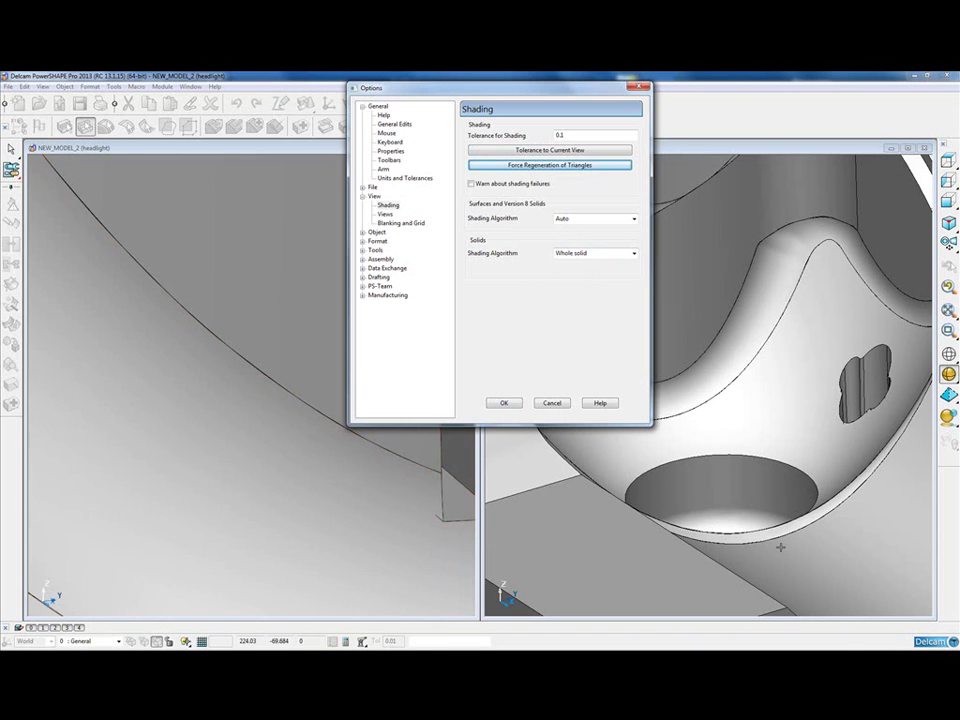
- Examine the shading along the same curved rim edge in NEW_MODEL_1 for comparison
{"action": "middle_click_drag", "start_coordinate": [782, 547], "coordinate": [829, 464], "text": "ctrl"}
{"action": "scroll", "coordinate": [724, 369], "scroll_direction": "up", "scroll_amount": 4}
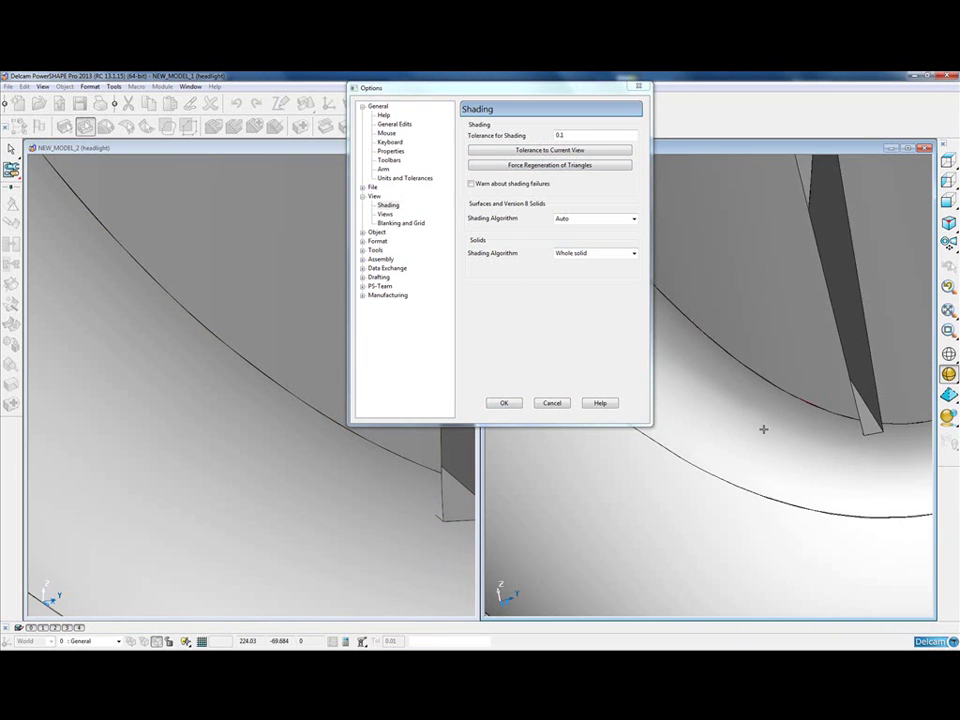
{"action": "scroll", "coordinate": [763, 429], "scroll_direction": "up", "scroll_amount": 3}
{"action": "middle_click_drag", "start_coordinate": [731, 392], "coordinate": [688, 377]}
{"action": "scroll", "coordinate": [817, 415], "scroll_direction": "up", "scroll_amount": 2}
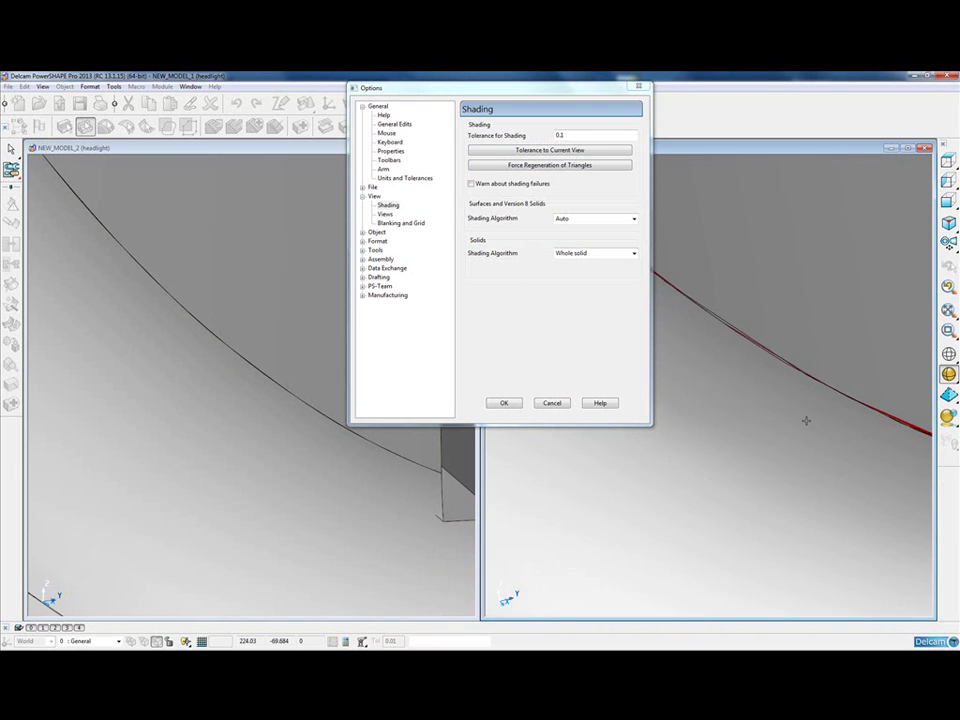
{"action": "middle_click_drag", "start_coordinate": [817, 423], "coordinate": [762, 377], "text": "shift"}
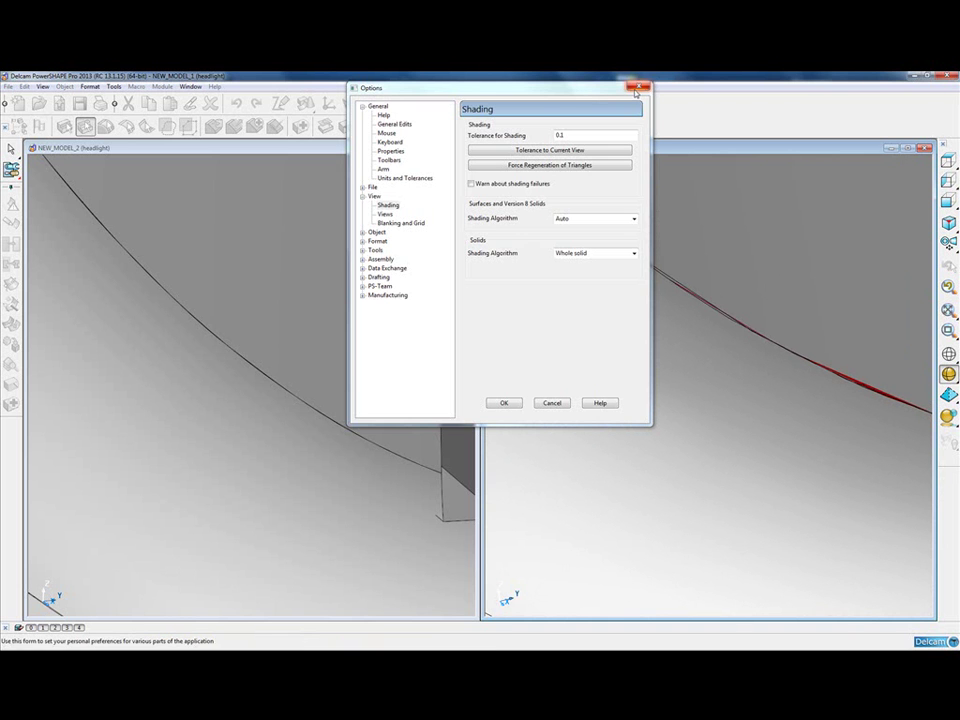
- Compare the edge display around the lobed cut-out in NEW_MODEL_2 and NEW_MODEL_1 at close range
{"action": "scroll", "coordinate": [249, 349], "scroll_direction": "down", "scroll_amount": 6}
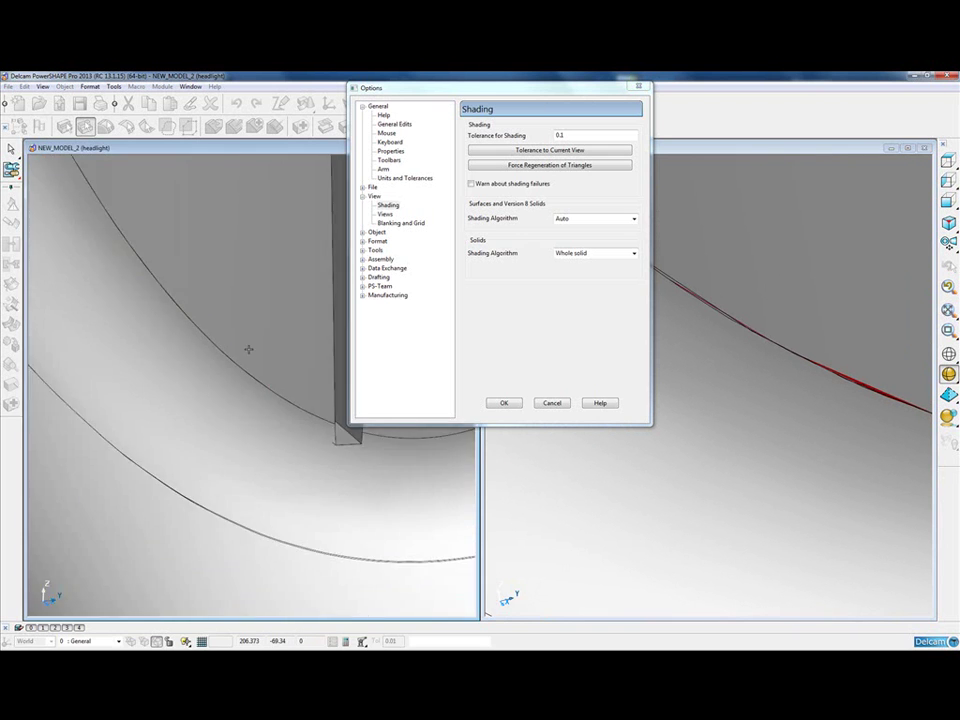
{"action": "middle_click_drag", "start_coordinate": [270, 310], "coordinate": [213, 373], "text": "shift"}
{"action": "scroll", "coordinate": [142, 300], "scroll_direction": "up", "scroll_amount": 6}
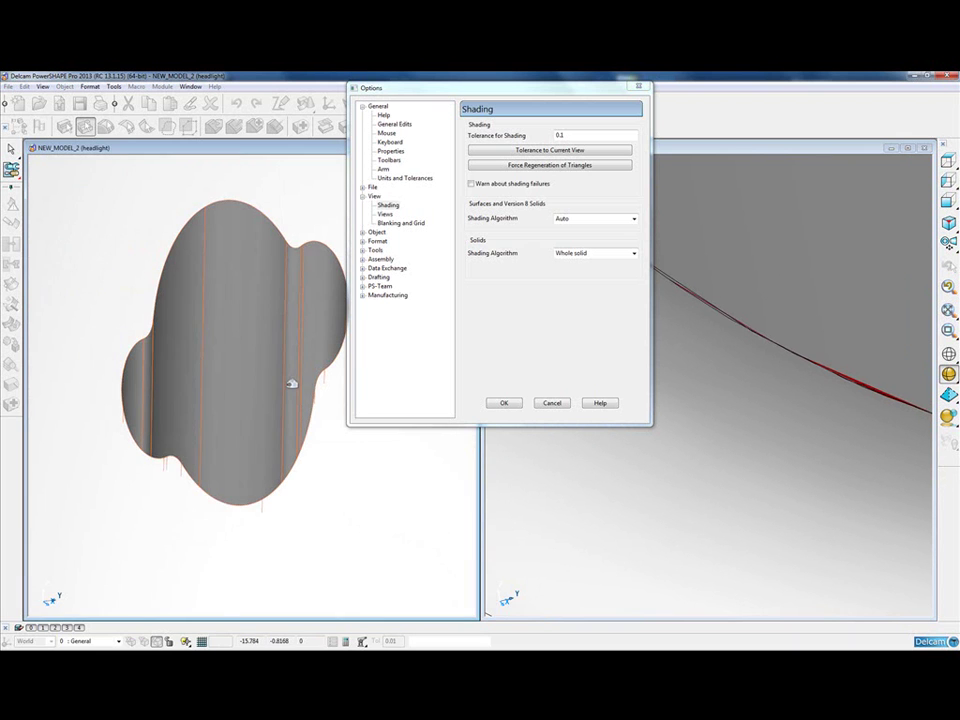
{"action": "middle_click_drag", "start_coordinate": [291, 384], "coordinate": [272, 373], "text": "shift"}
{"action": "left_click", "coordinate": [755, 412]}
{"action": "scroll", "coordinate": [751, 380], "scroll_direction": "down", "scroll_amount": 1}
{"action": "middle_click_drag", "start_coordinate": [751, 379], "coordinate": [856, 501]}
{"action": "middle_click_drag", "start_coordinate": [774, 330], "coordinate": [829, 403], "text": "ctrl+shift"}
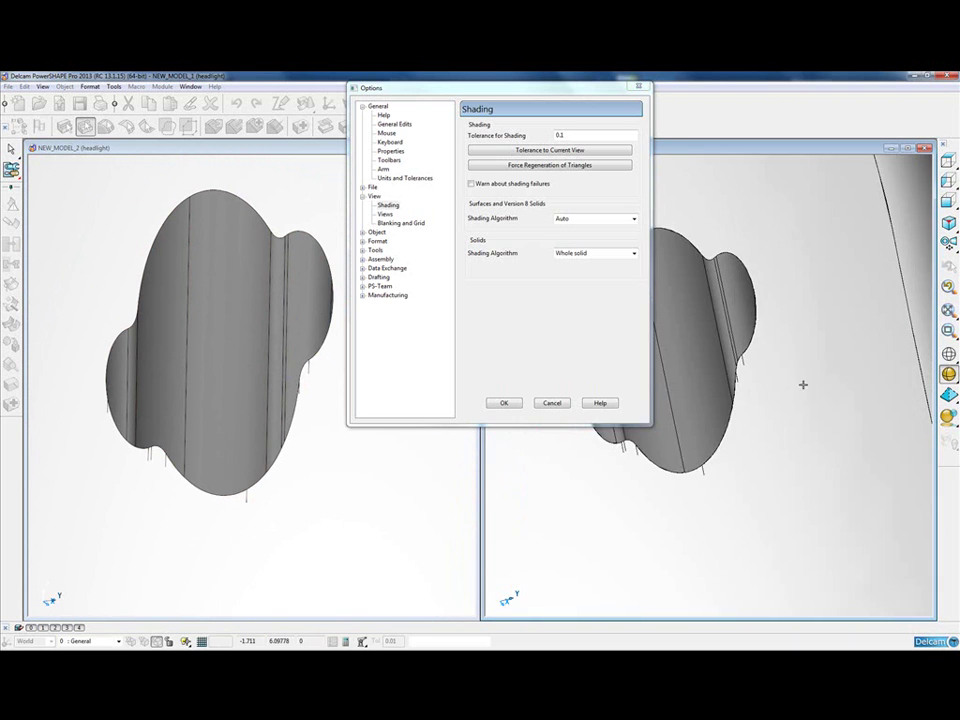
{"action": "middle_click_drag", "start_coordinate": [774, 371], "coordinate": [862, 405], "text": "shift"}
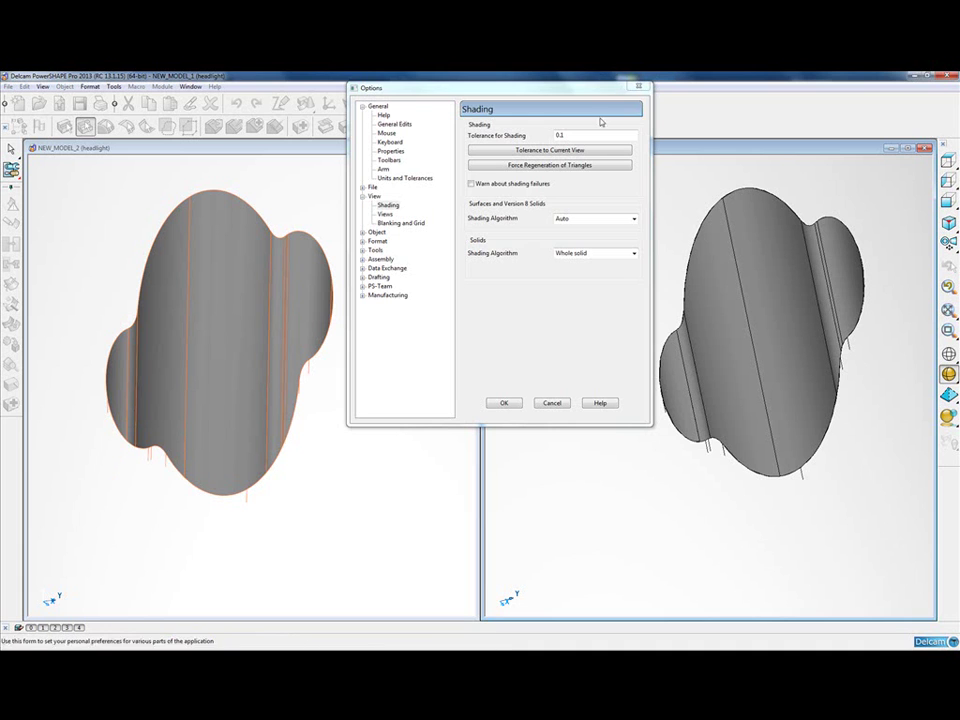
- Set the shading tolerance to 0.01, regenerate the triangles of NEW_MODEL_2, and accept the options
{"action": "left_click_drag", "start_coordinate": [578, 137], "coordinate": [547, 137]}
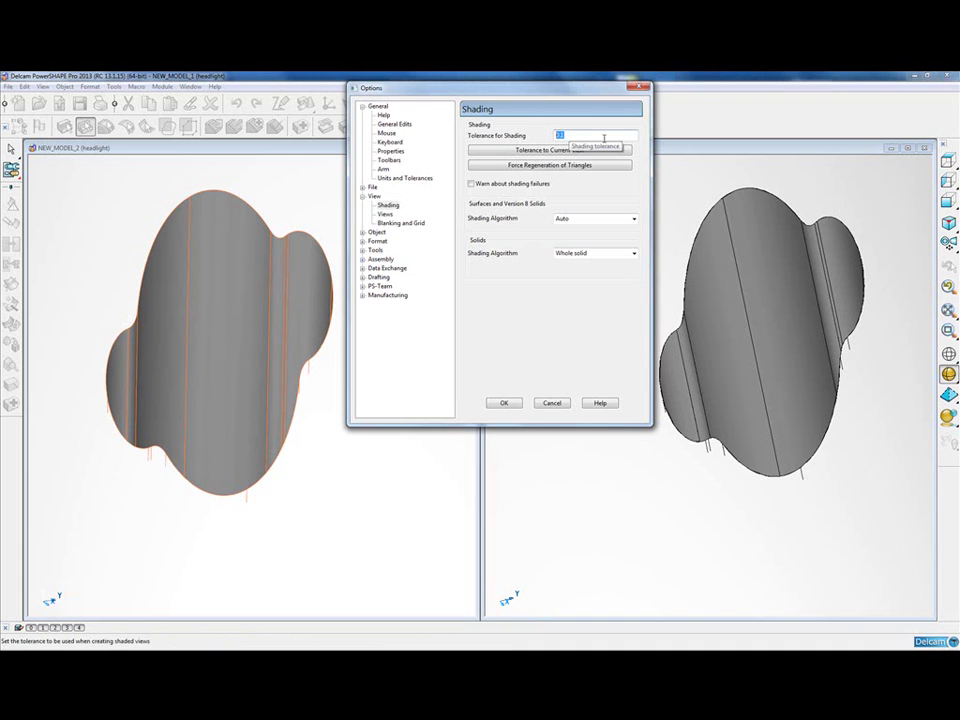
{"action": "left_click", "coordinate": [281, 149]}
{"action": "left_click_drag", "start_coordinate": [577, 136], "coordinate": [546, 137]}
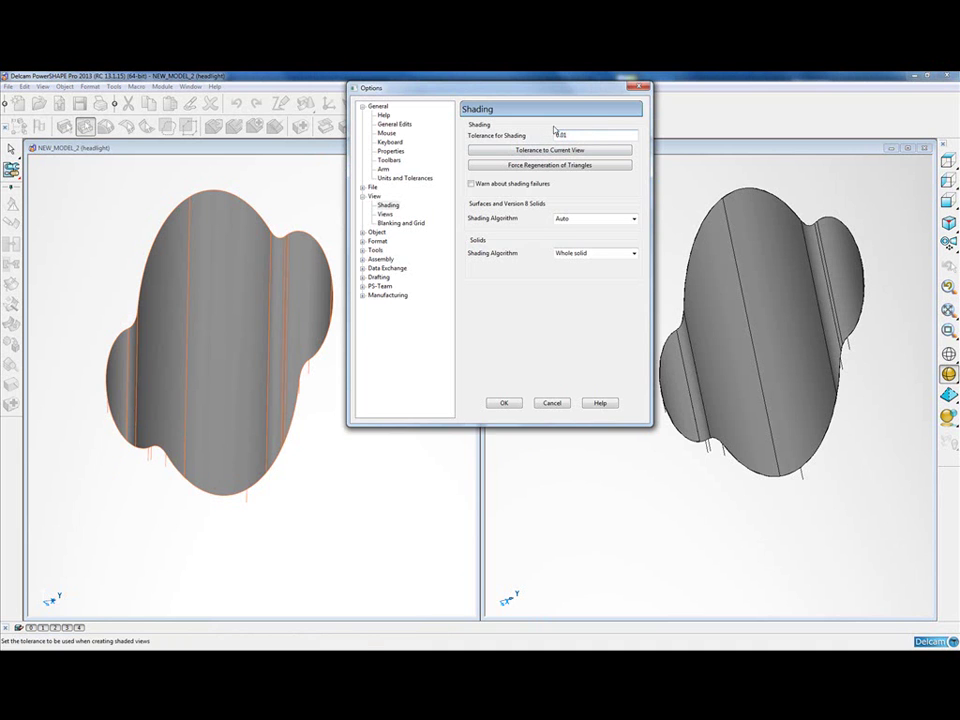
{"action": "key", "text": "Tab"}
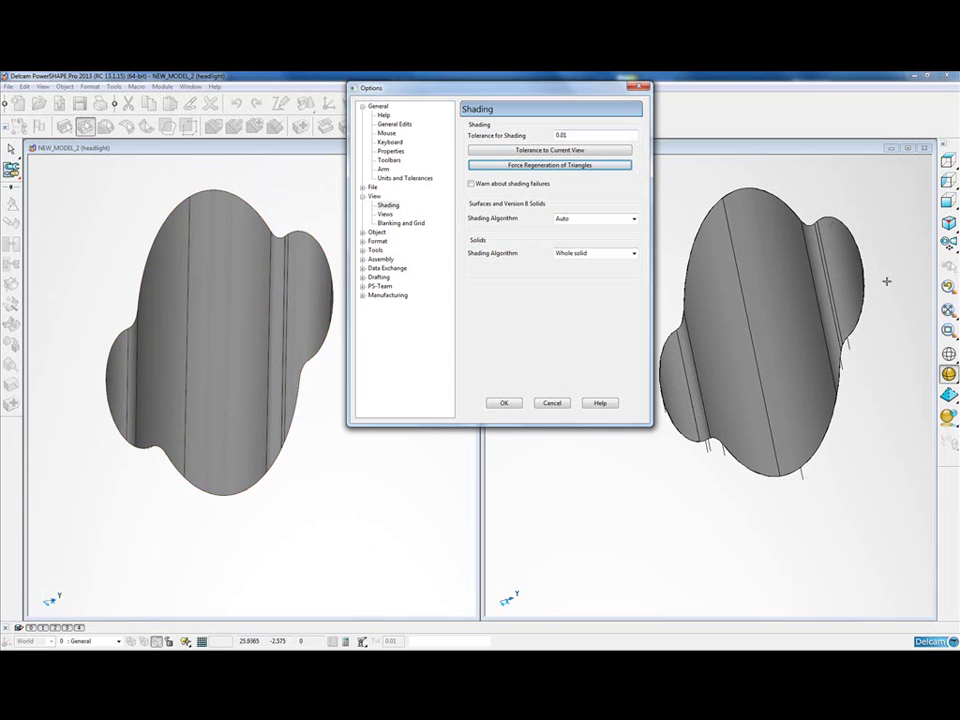
{"action": "left_click", "coordinate": [505, 403]}
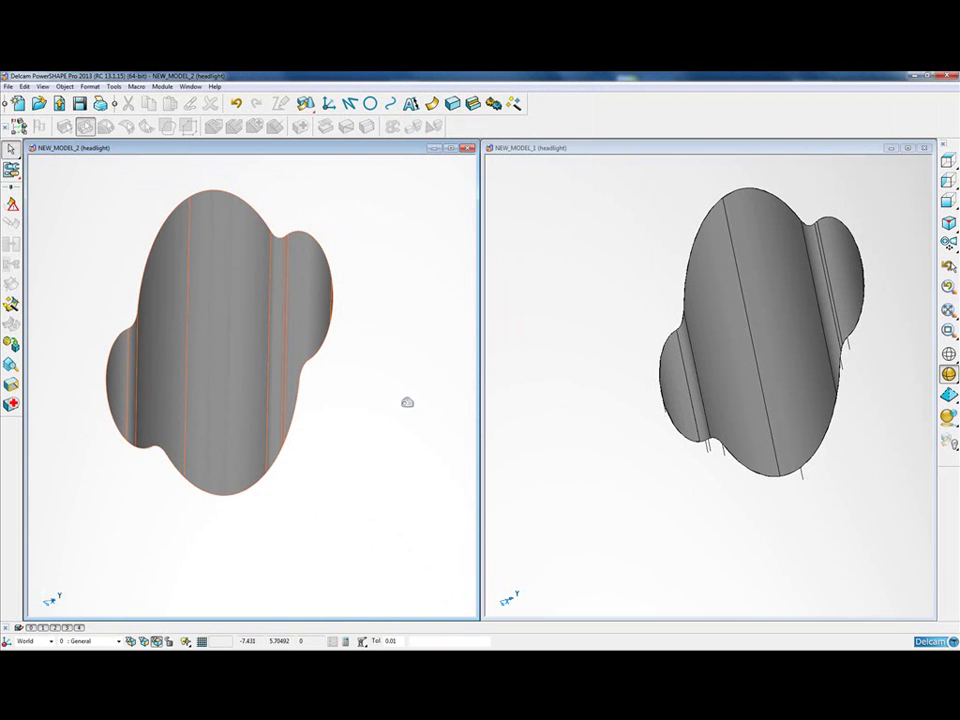